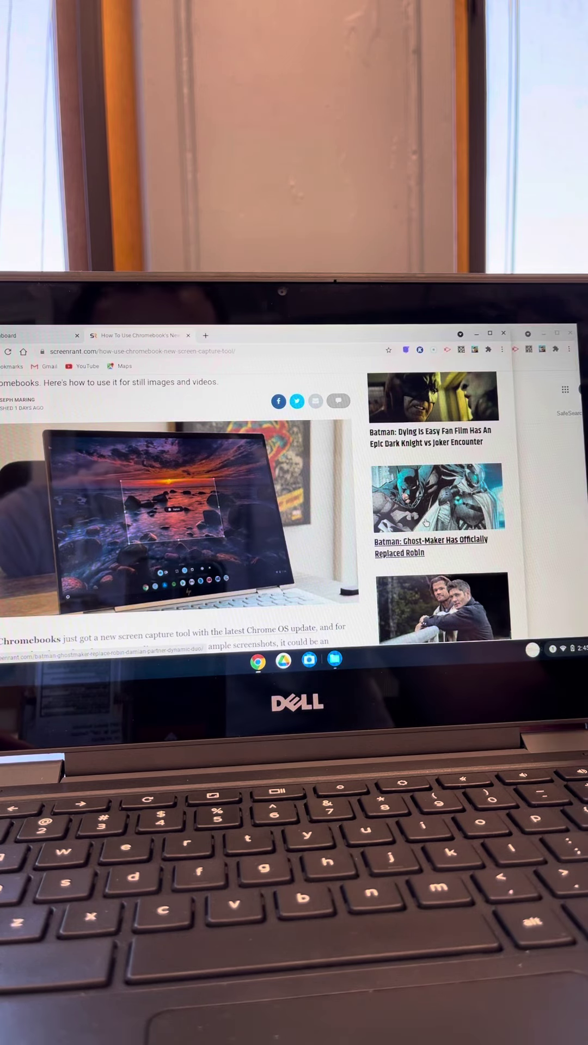
# - Open Quick Settings from the shelf status area over the Screen Rant article
pyautogui.click(572, 648)
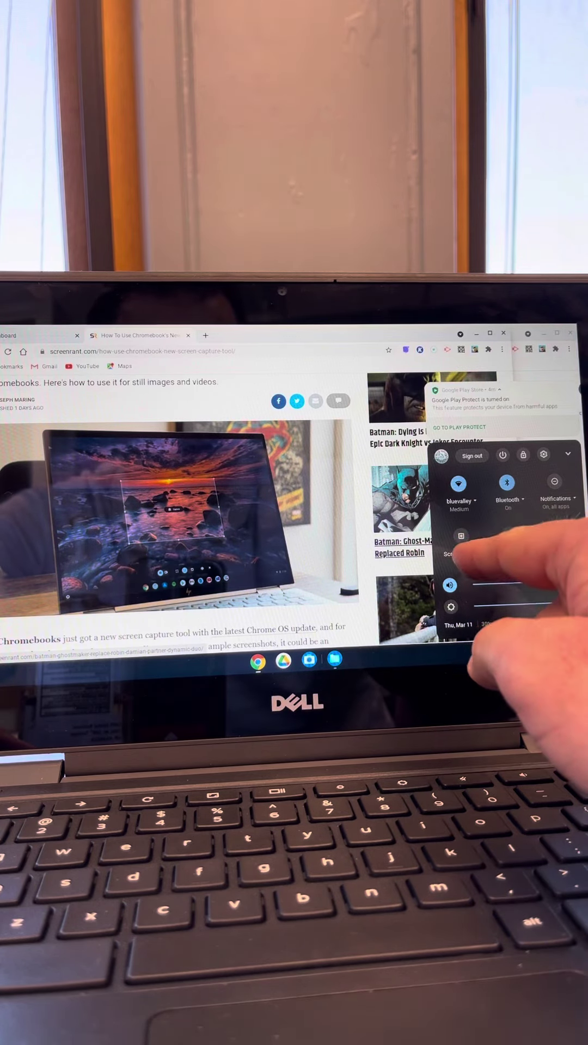
# - Launch the Screen capture tool from Quick Settings and switch it to screenshot mode
pyautogui.click(462, 535)
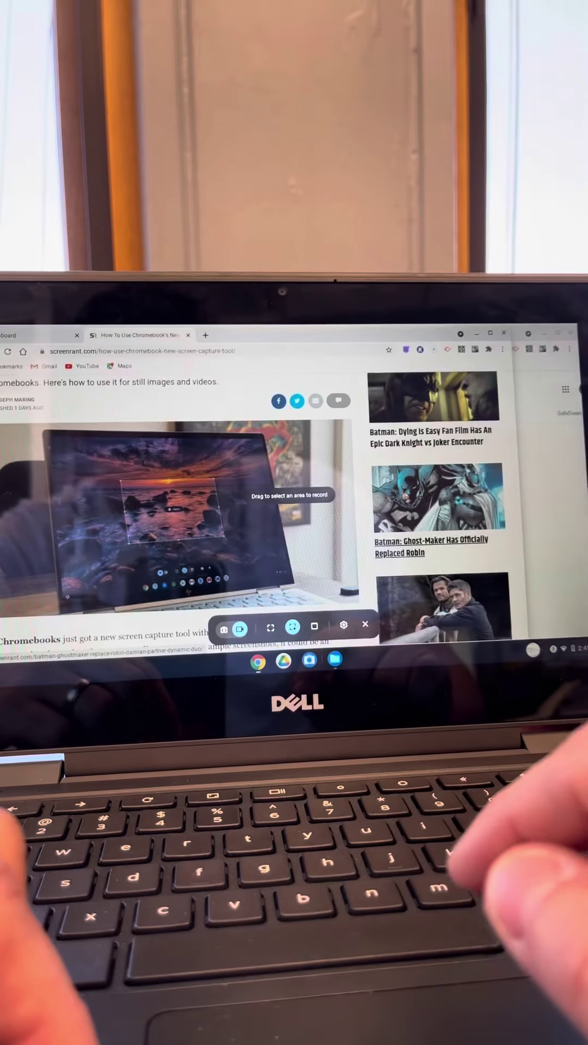
pyautogui.click(226, 628)
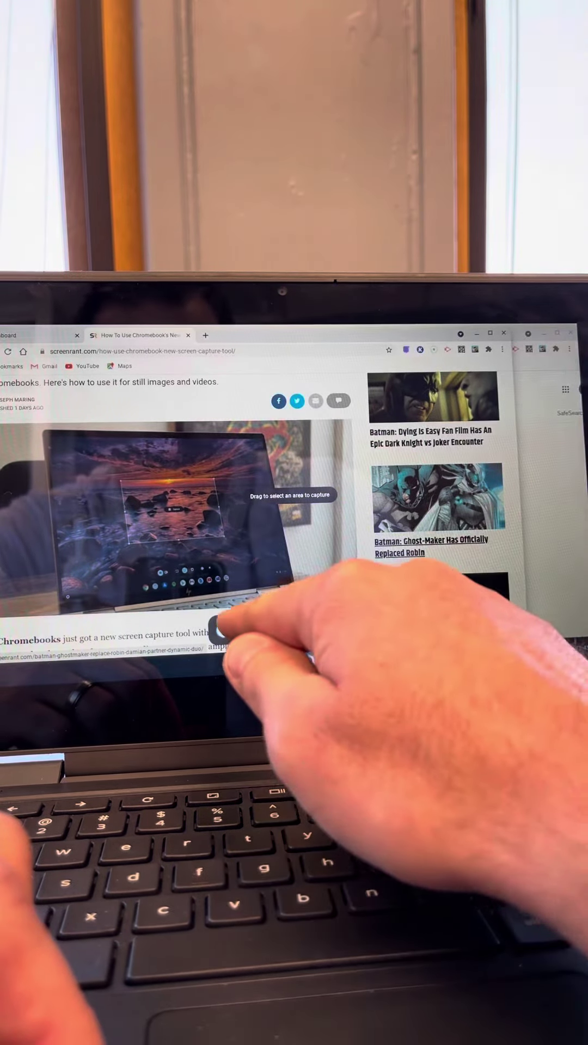
# - Return to video recording mode with Record microphone turned on in capture settings
pyautogui.click(240, 628)
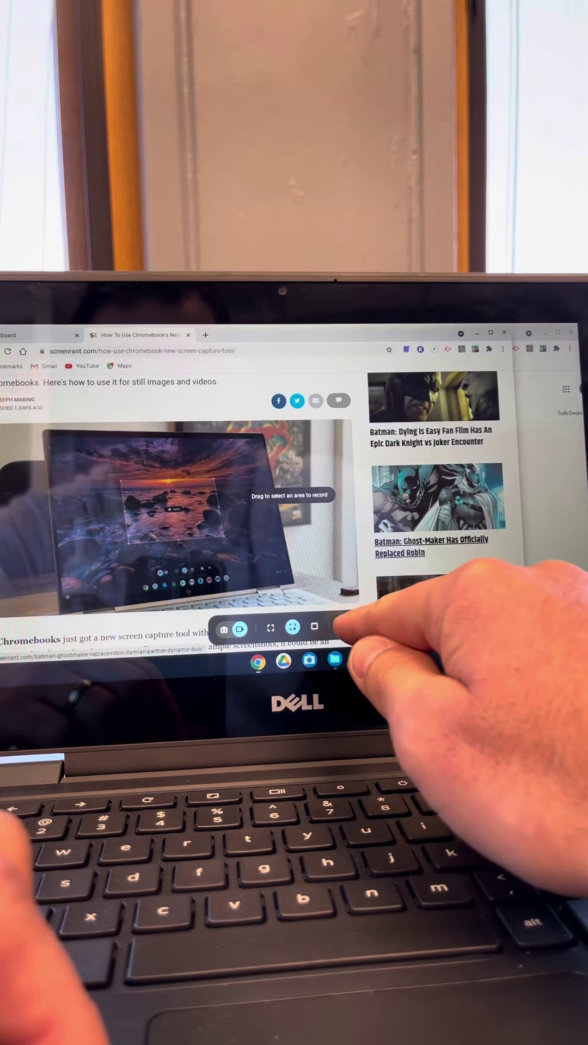
pyautogui.click(339, 627)
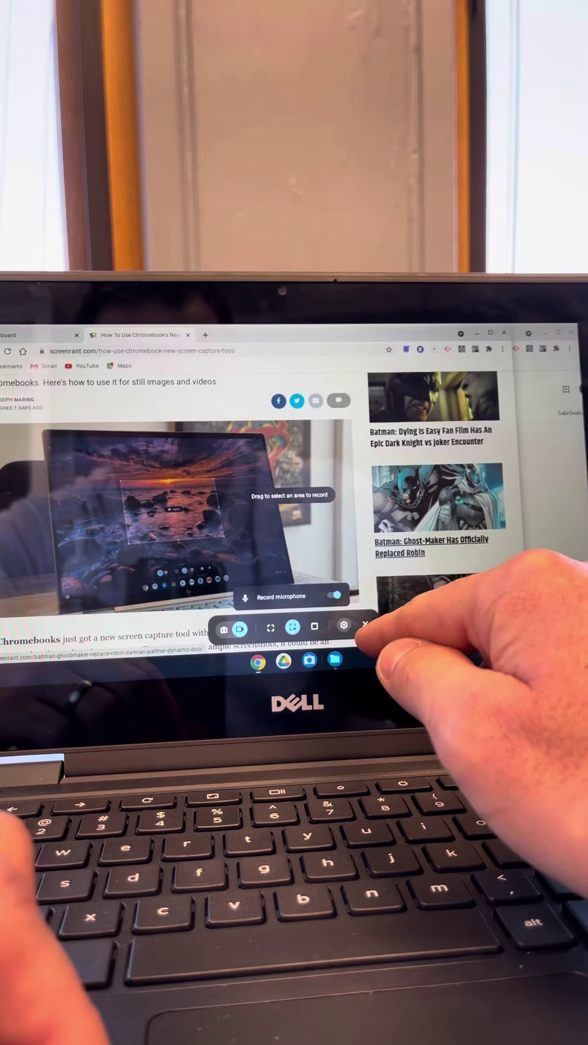
pyautogui.click(337, 627)
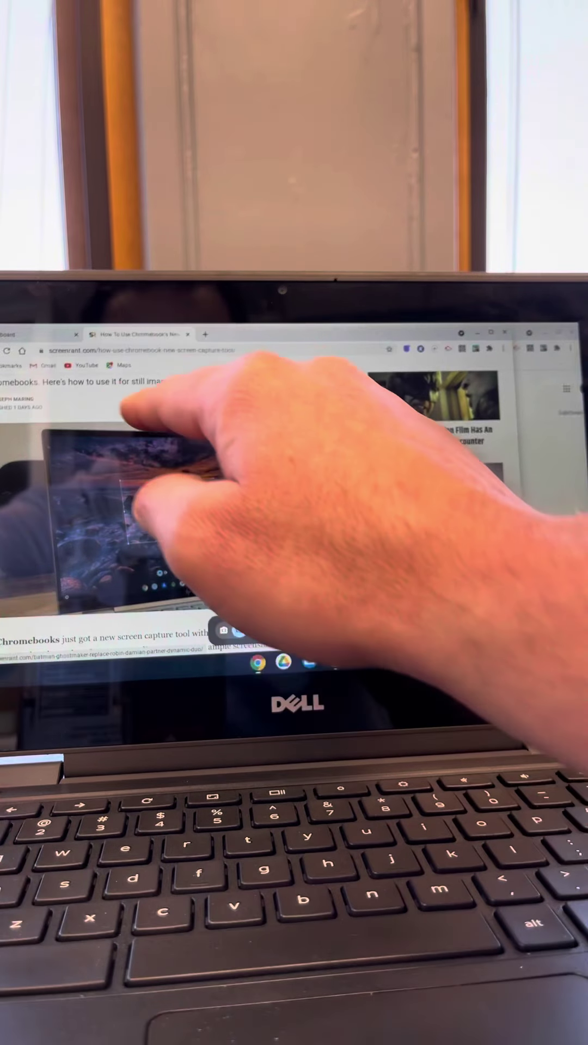
# - Start recording the selected area over the article
pyautogui.click(199, 537)
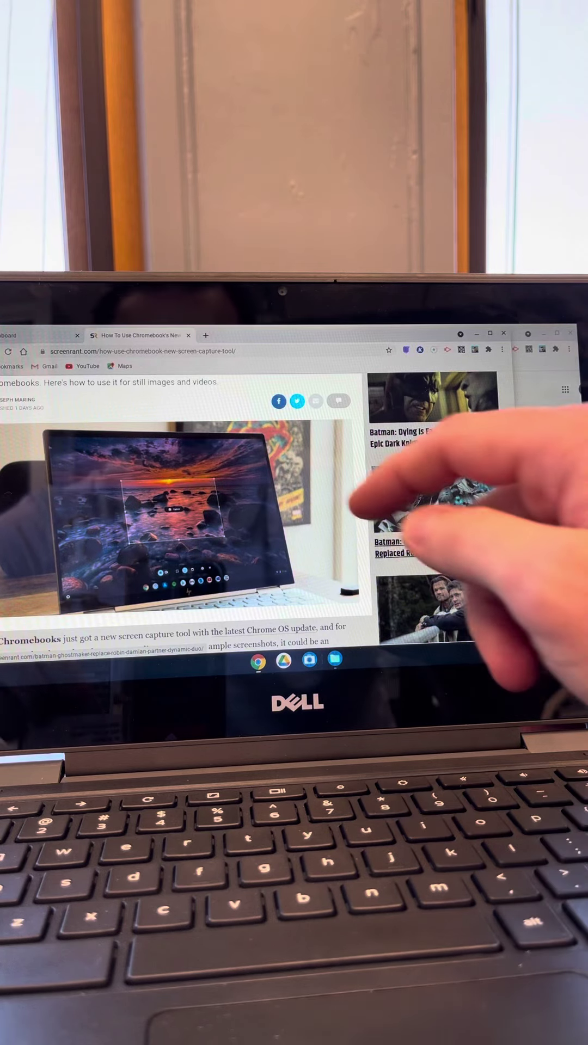
pyautogui.scroll(-2, 344, 523)
pyautogui.scroll(-3, 327, 514)
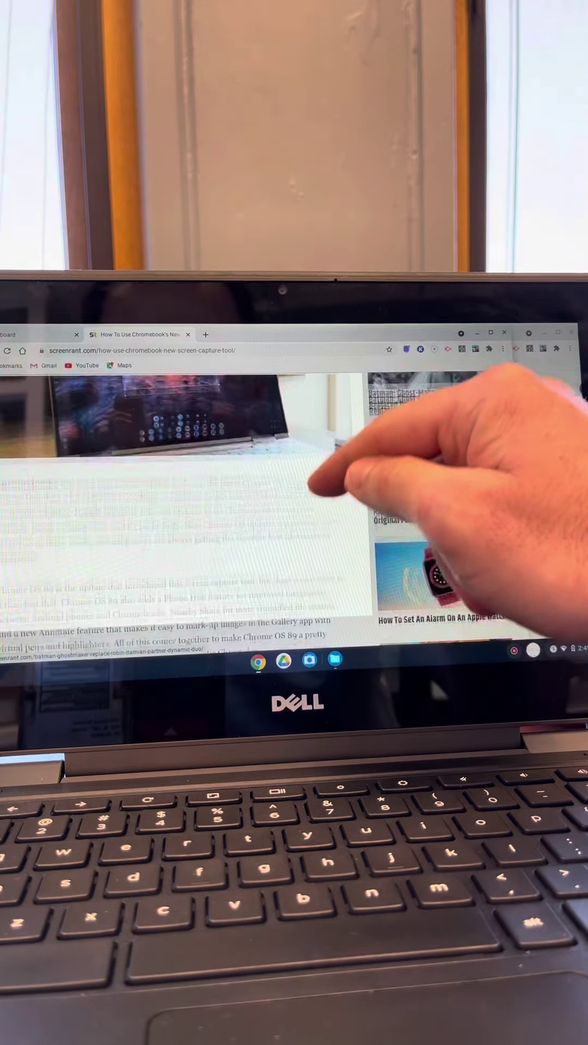
pyautogui.scroll(-3, 327, 490)
pyautogui.scroll(-1, 327, 514)
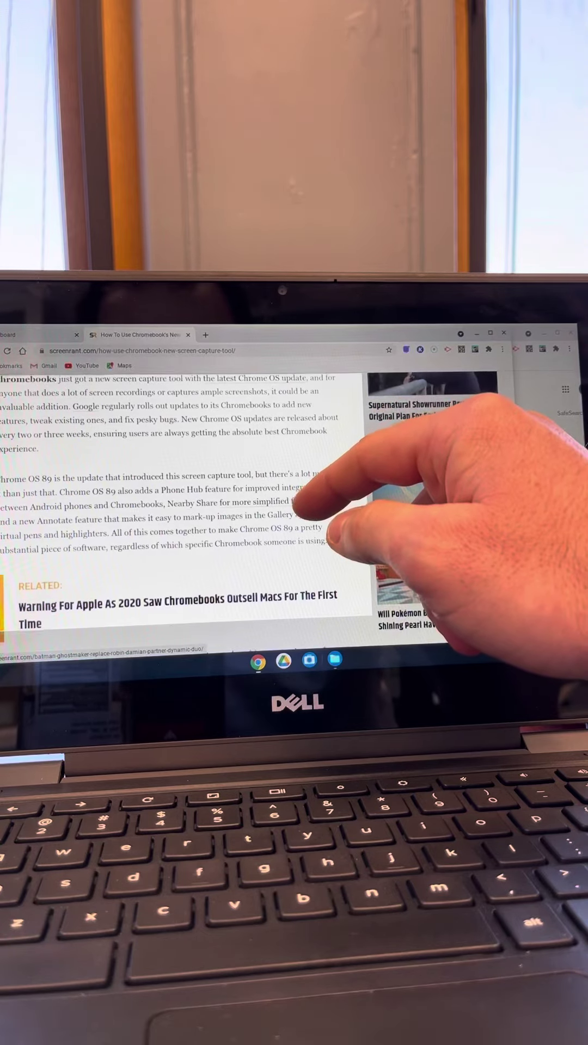
pyautogui.scroll(-3, 327, 515)
pyautogui.scroll(-3, 327, 506)
pyautogui.scroll(-3, 327, 506)
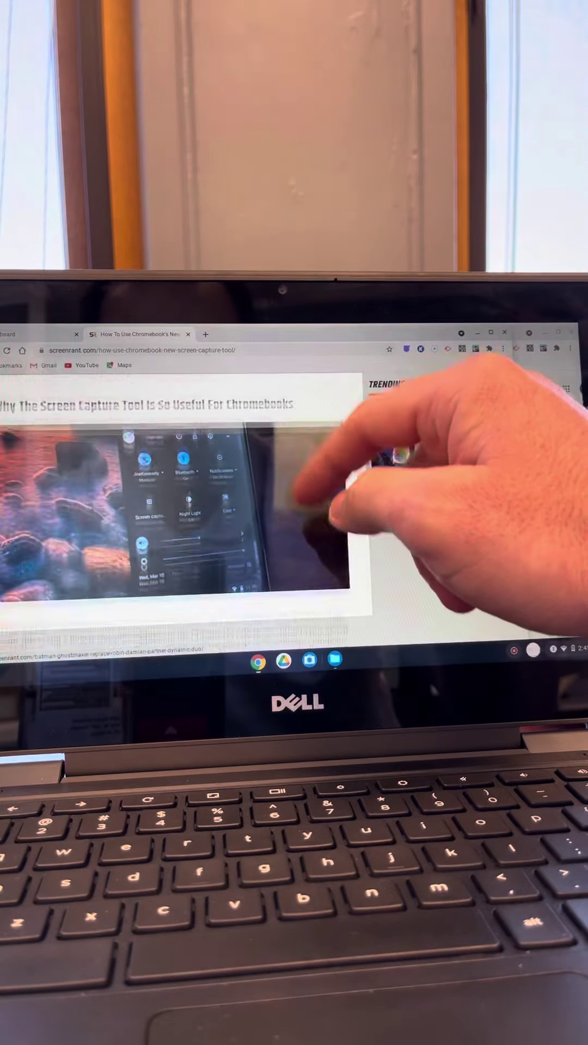
pyautogui.scroll(-2, 327, 514)
pyautogui.scroll(1, 326, 514)
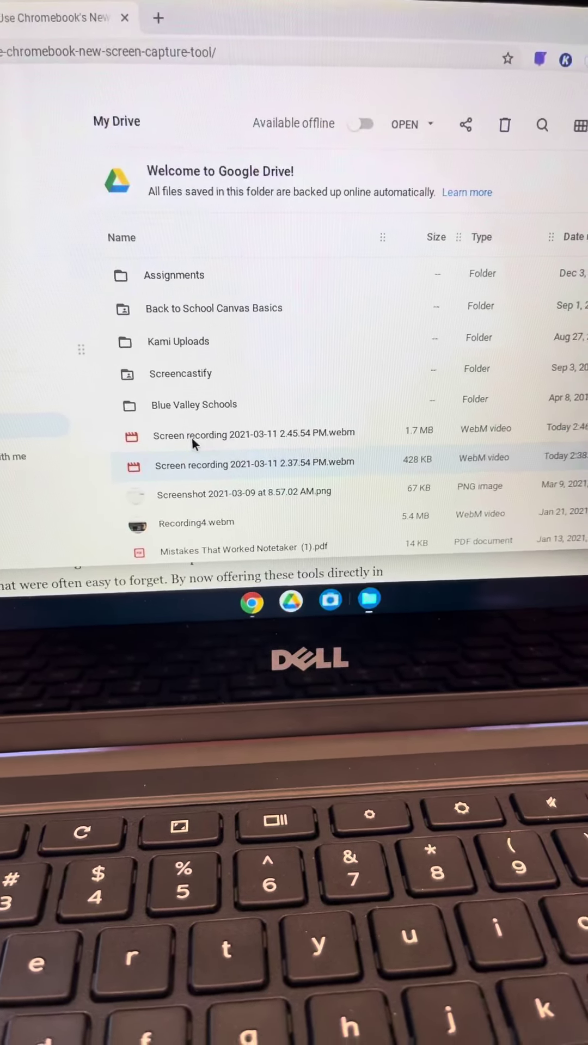
# - Select Screen recording 2021-03-11 2.45.54 PM.webm in My Drive
pyautogui.click(212, 441)
# - Play Screen recording 2021-03-11 2.45.54 PM.webm in the media player
pyautogui.doubleClick(211, 439)
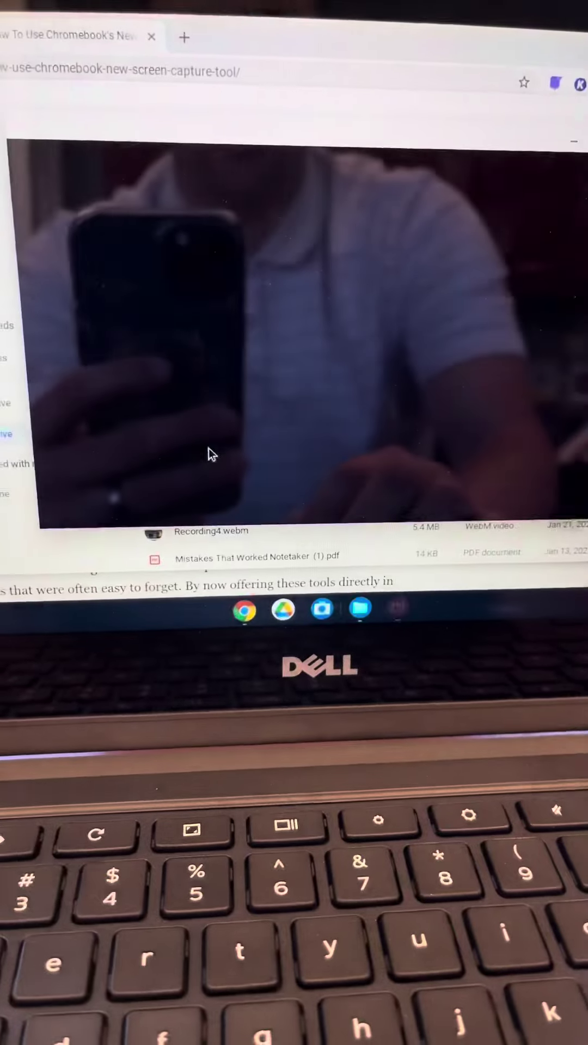